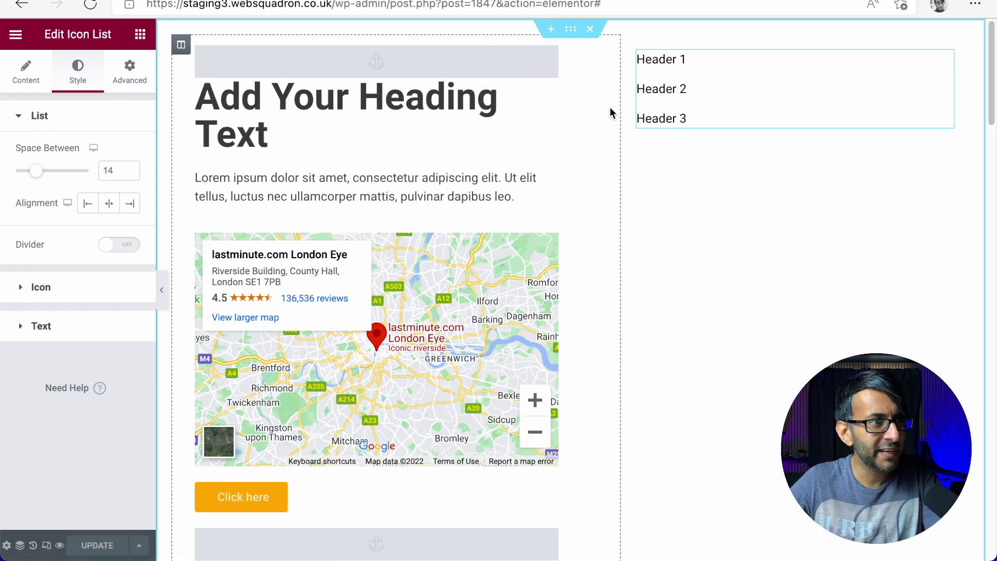
Scroll to and select the Header 1–3 icon list in the right column
{"action": "left_click", "coordinate": [672, 94]}
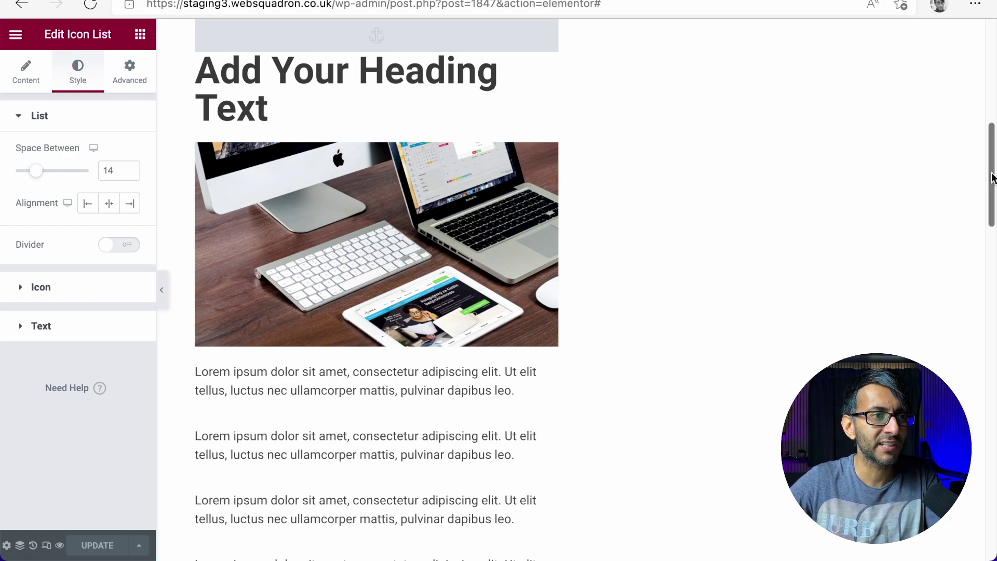
{"action": "left_click", "coordinate": [993, 36]}
{"action": "scroll", "coordinate": [673, 115], "scroll_direction": "down", "scroll_amount": 10}
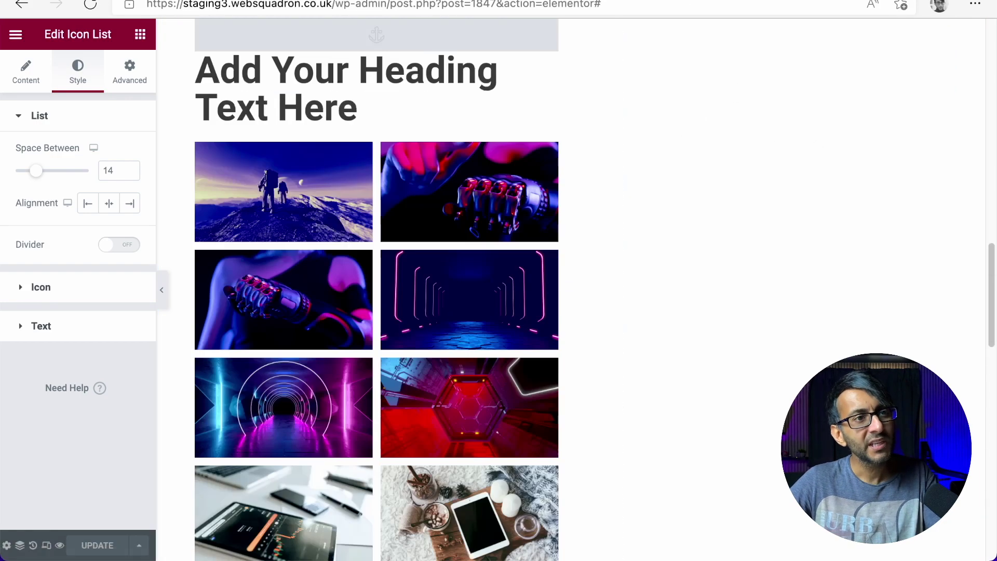
{"action": "left_click_drag", "start_coordinate": [991, 270], "coordinate": [992, 46]}
{"action": "left_click", "coordinate": [654, 65]}
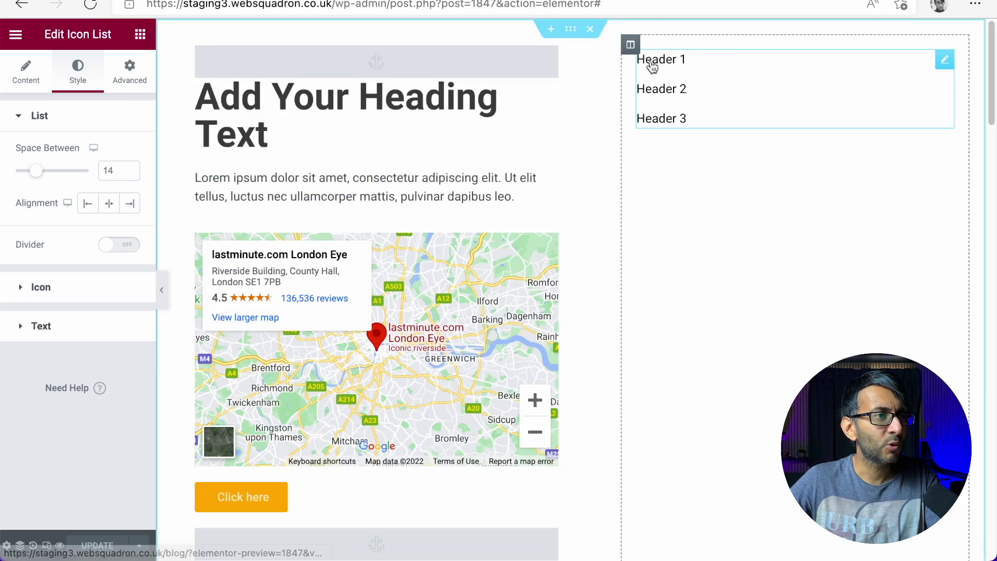
{"action": "scroll", "coordinate": [654, 65], "scroll_direction": "down", "scroll_amount": 1}
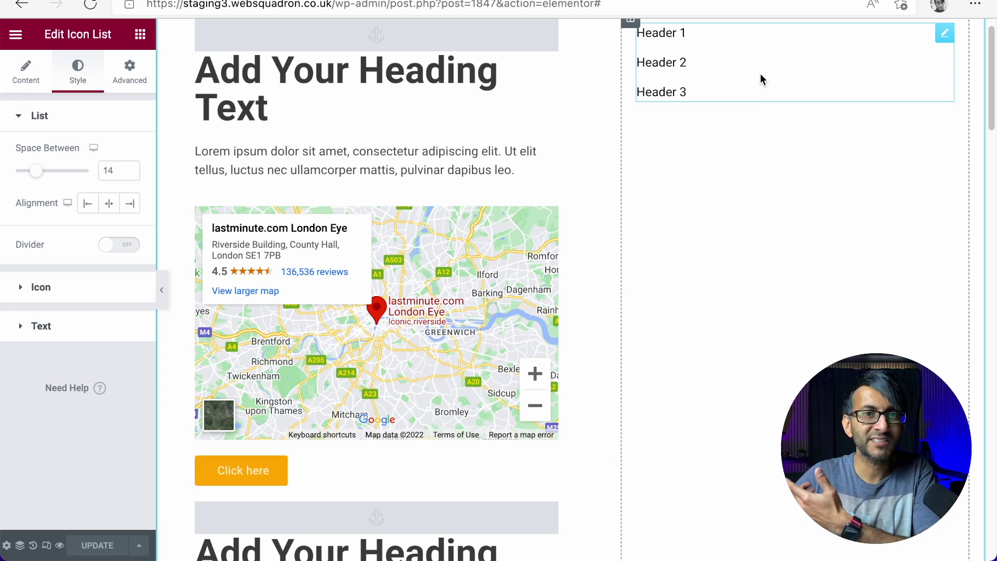
{"action": "scroll", "coordinate": [993, 86], "scroll_direction": "down", "scroll_amount": 1}
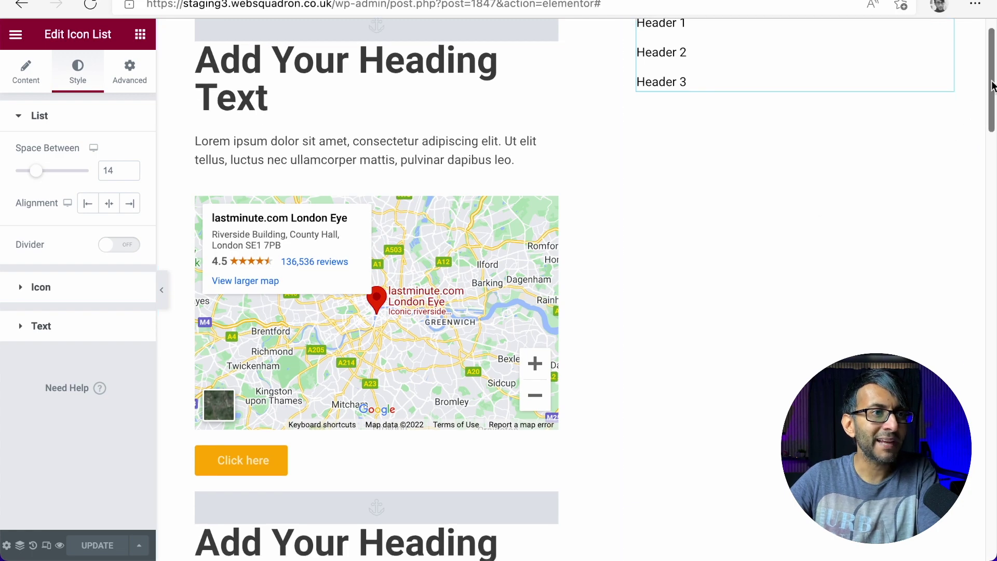
{"action": "mouse_move", "coordinate": [993, 86]}
{"action": "left_mouse_down"}
{"action": "mouse_move", "coordinate": [992, 251]}
{"action": "mouse_move", "coordinate": [993, 77]}
{"action": "left_mouse_up"}
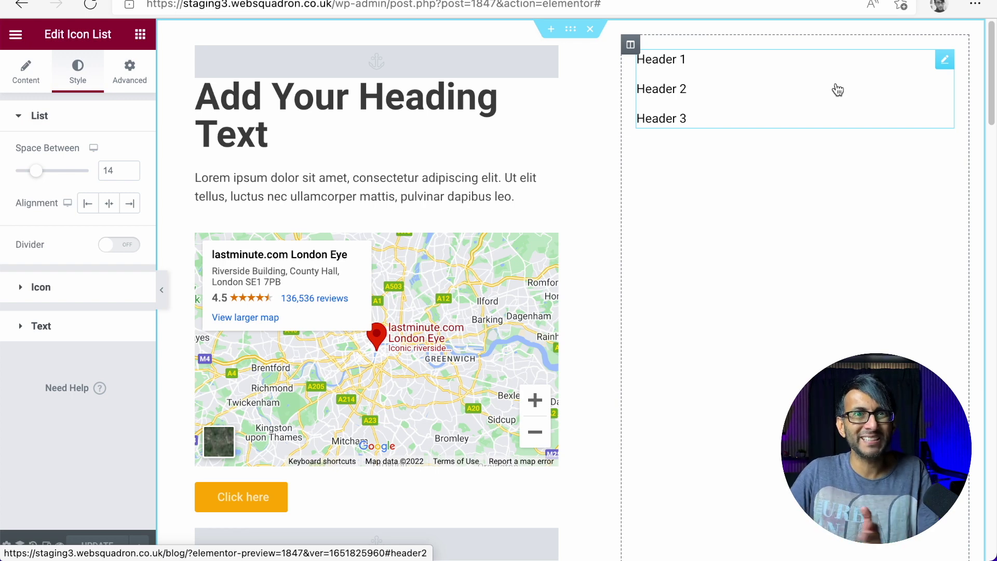
Add an inner section above the list, delete its second column, and move the list inside
{"action": "left_click", "coordinate": [136, 45]}
{"action": "left_click_drag", "start_coordinate": [40, 179], "coordinate": [770, 67]}
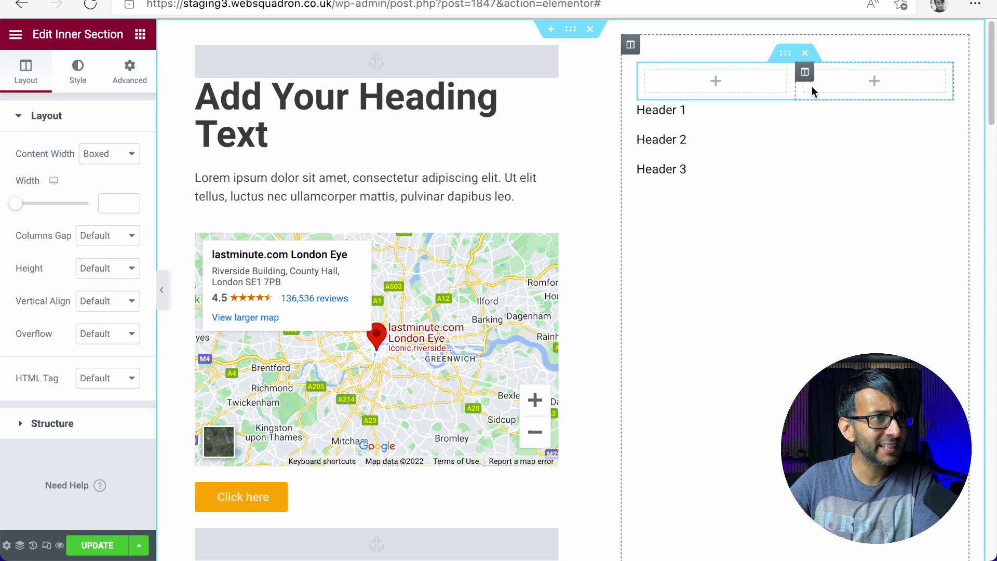
{"action": "right_click", "coordinate": [807, 73]}
{"action": "left_click", "coordinate": [901, 296]}
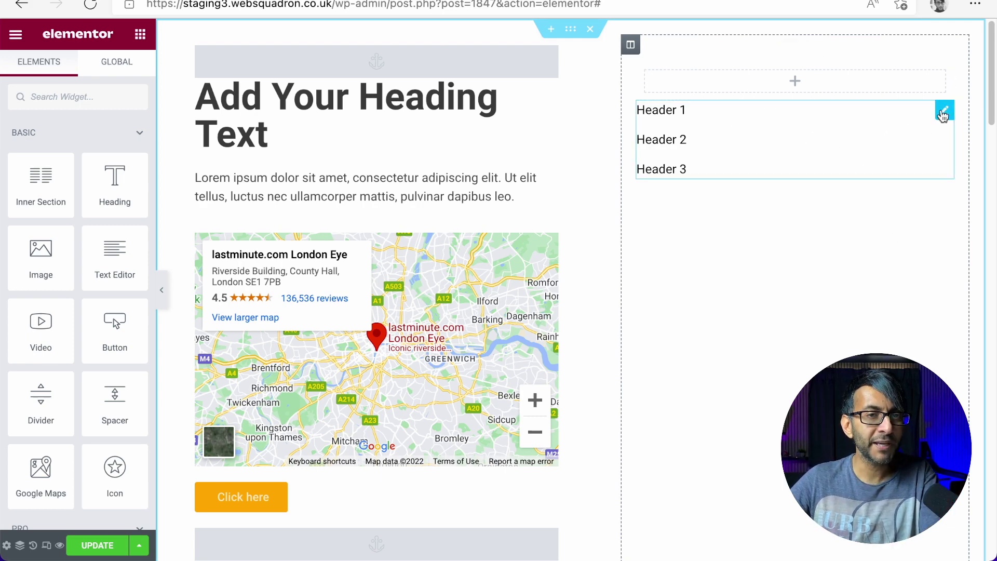
{"action": "left_click_drag", "start_coordinate": [943, 115], "coordinate": [924, 92]}
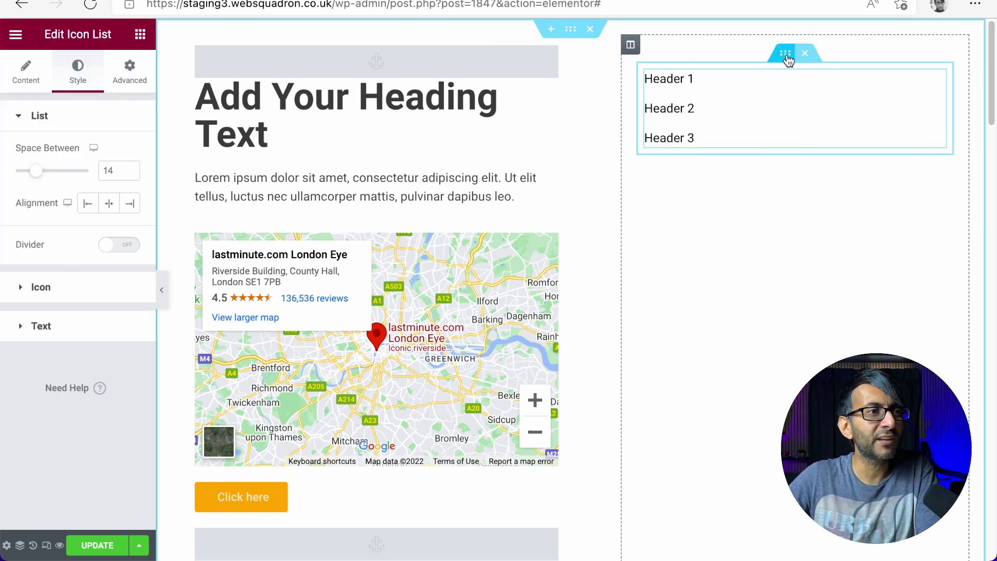
{"action": "left_click", "coordinate": [785, 53]}
Set the inner section's padding to 0 on all four sides under Advanced
{"action": "left_click", "coordinate": [129, 71]}
{"action": "left_click", "coordinate": [129, 171]}
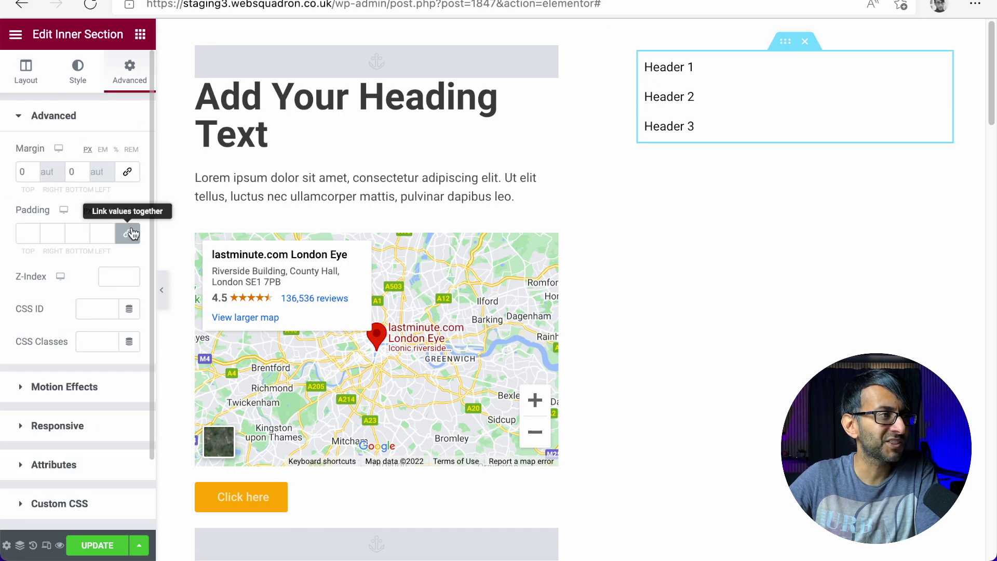
{"action": "left_click", "coordinate": [127, 233]}
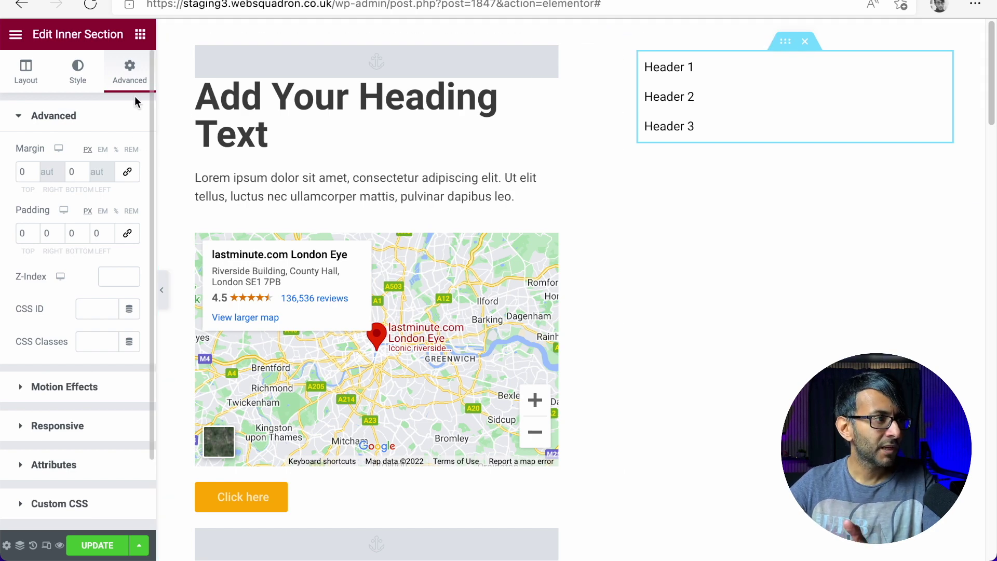
{"action": "left_click_drag", "start_coordinate": [153, 114], "coordinate": [208, 114]}
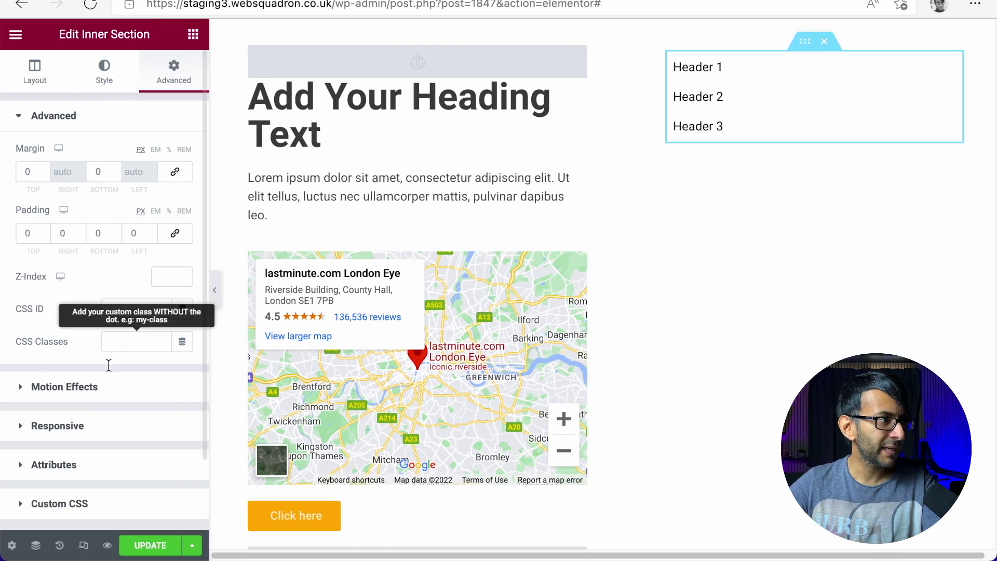
Set Motion Effects Sticky to Top with Stay In Column on, and update the page
{"action": "left_click", "coordinate": [132, 387]}
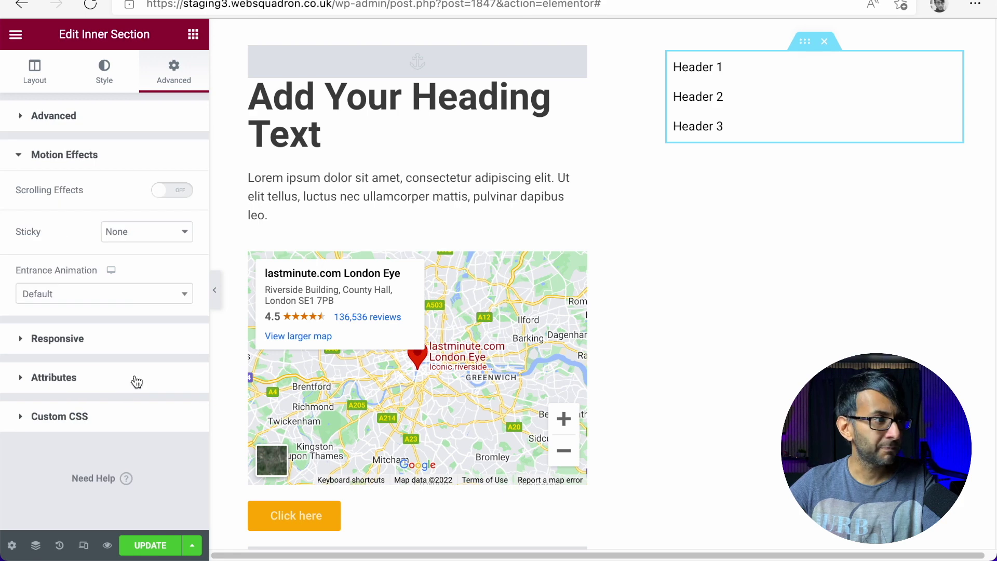
{"action": "left_click", "coordinate": [158, 235]}
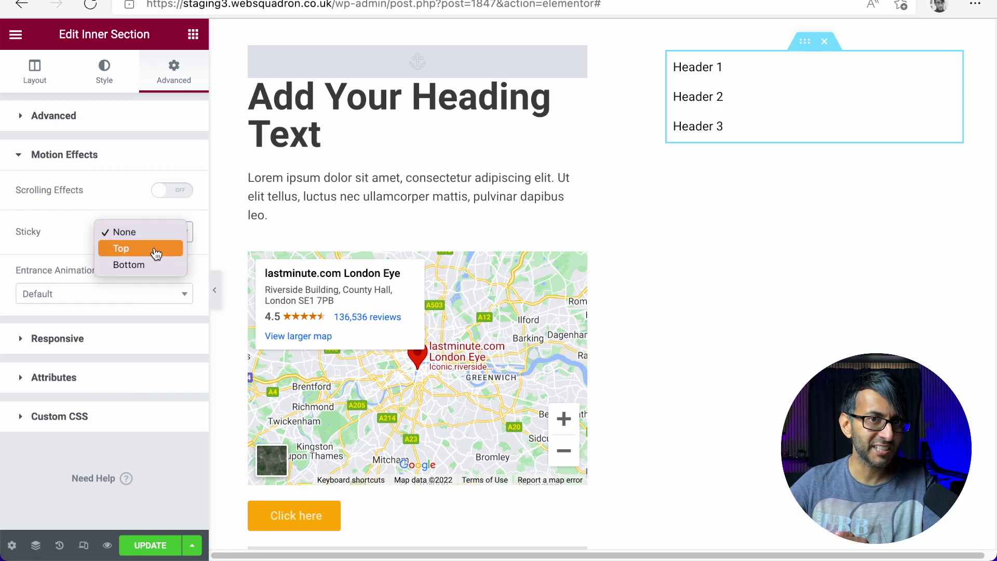
{"action": "left_click", "coordinate": [156, 250]}
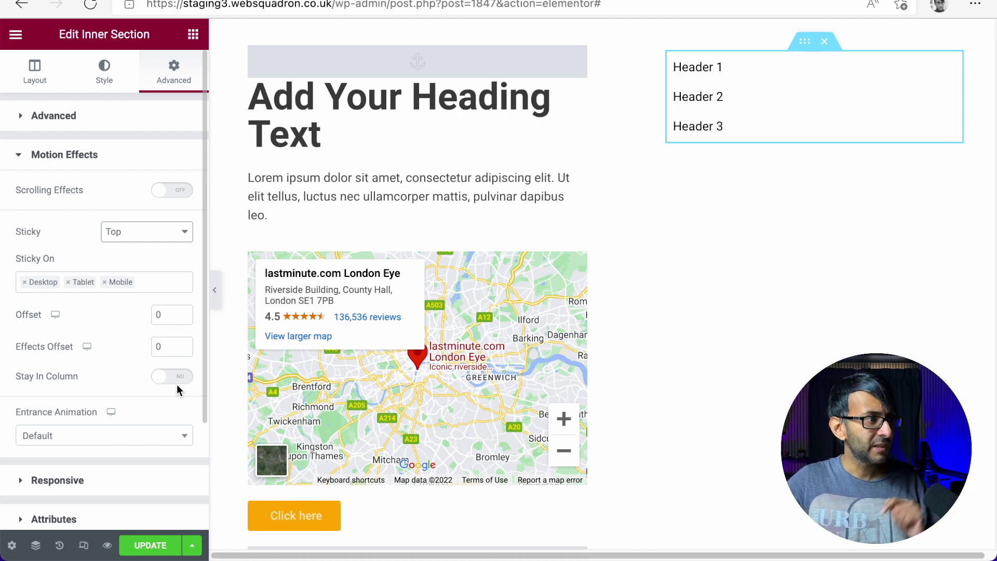
{"action": "left_click", "coordinate": [182, 384]}
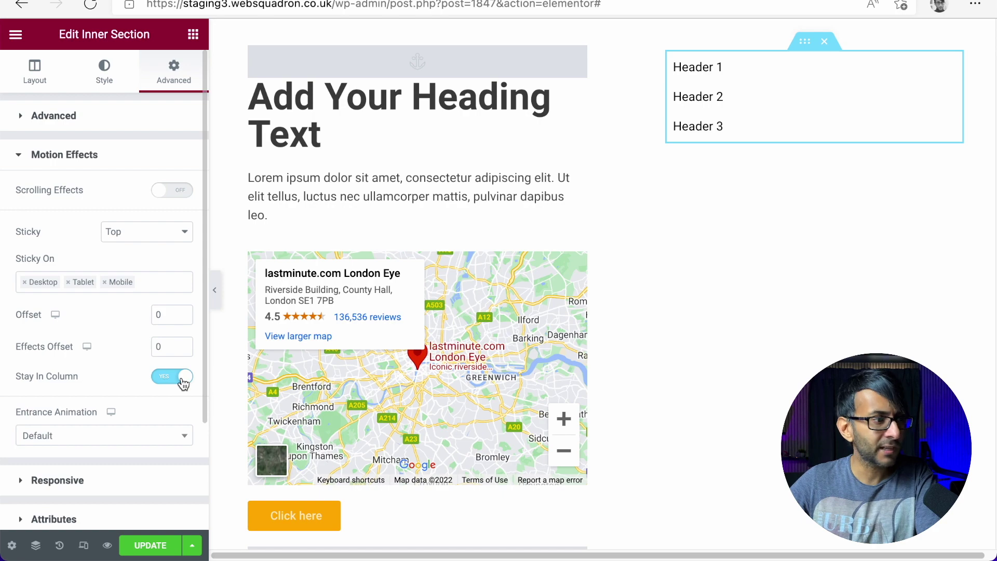
{"action": "left_click", "coordinate": [161, 544]}
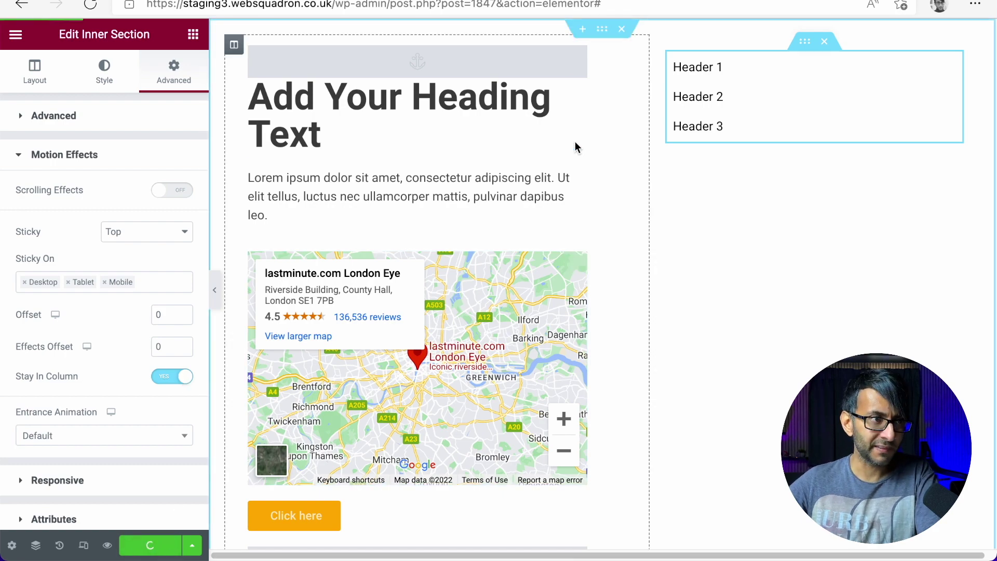
{"action": "left_click", "coordinate": [702, 123]}
{"action": "scroll", "coordinate": [702, 125], "scroll_direction": "down", "scroll_amount": 5}
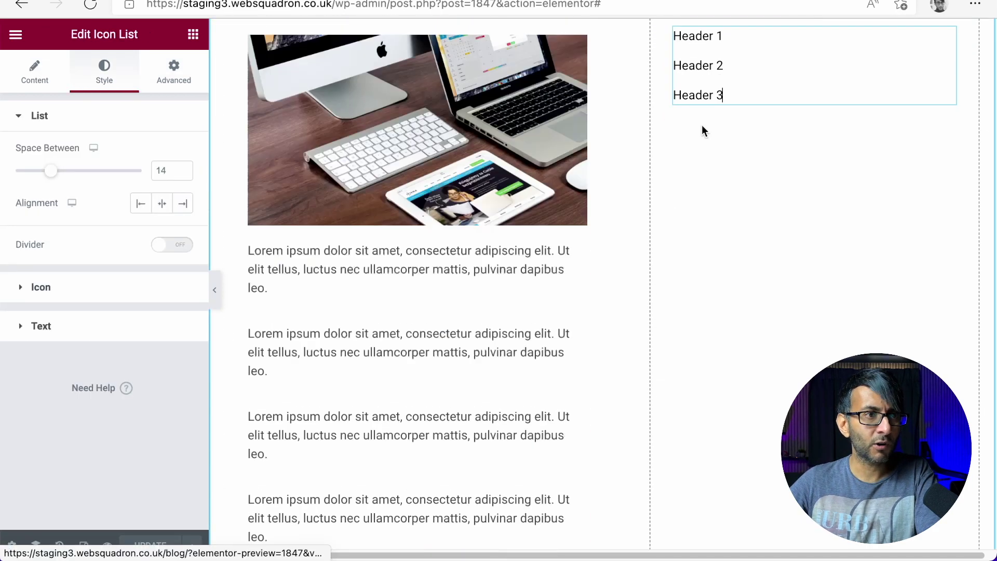
{"action": "scroll", "coordinate": [702, 125], "scroll_direction": "down", "scroll_amount": 10}
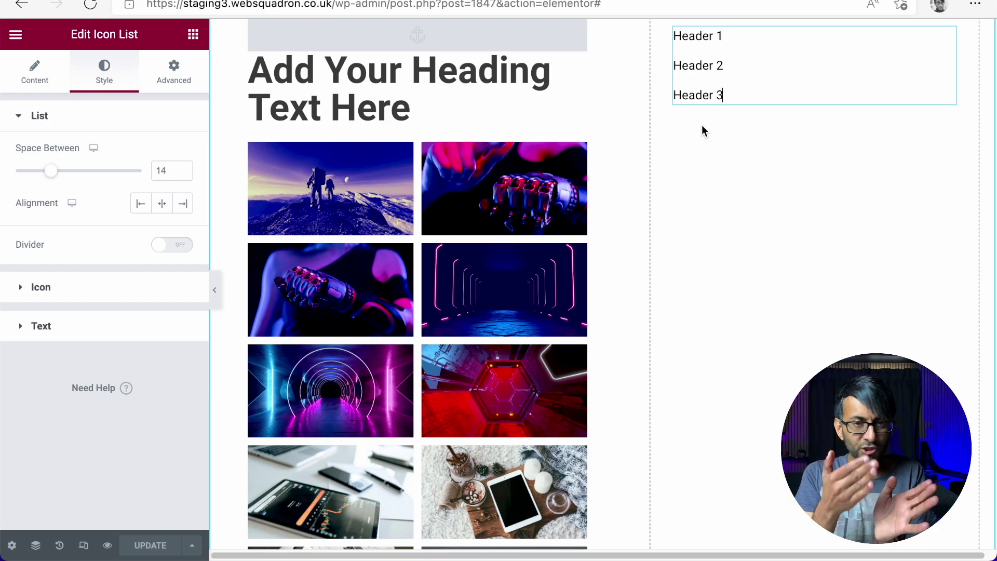
{"action": "scroll", "coordinate": [707, 39], "scroll_direction": "up", "scroll_amount": 5}
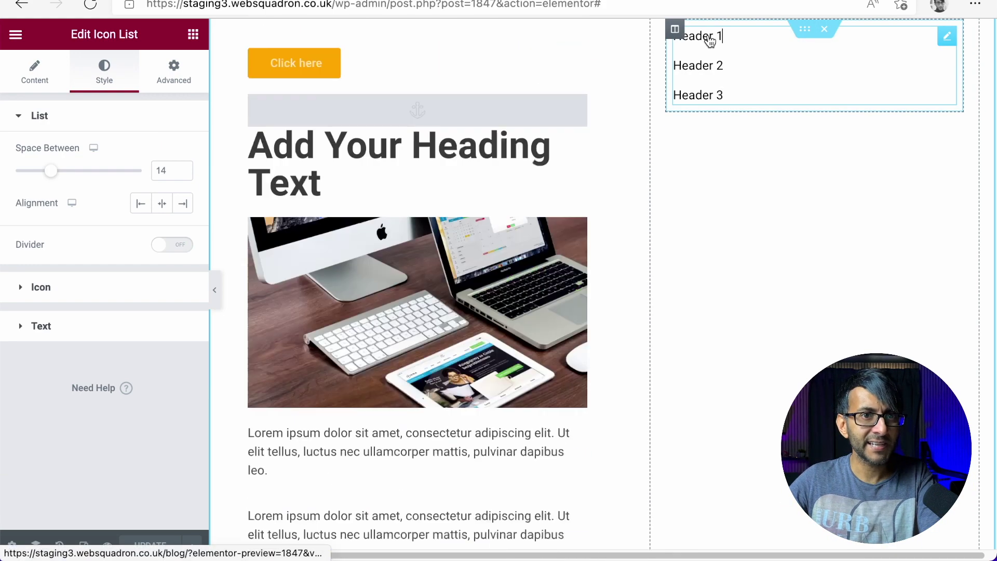
{"action": "left_click", "coordinate": [697, 99]}
{"action": "scroll", "coordinate": [699, 102], "scroll_direction": "down", "scroll_amount": 8}
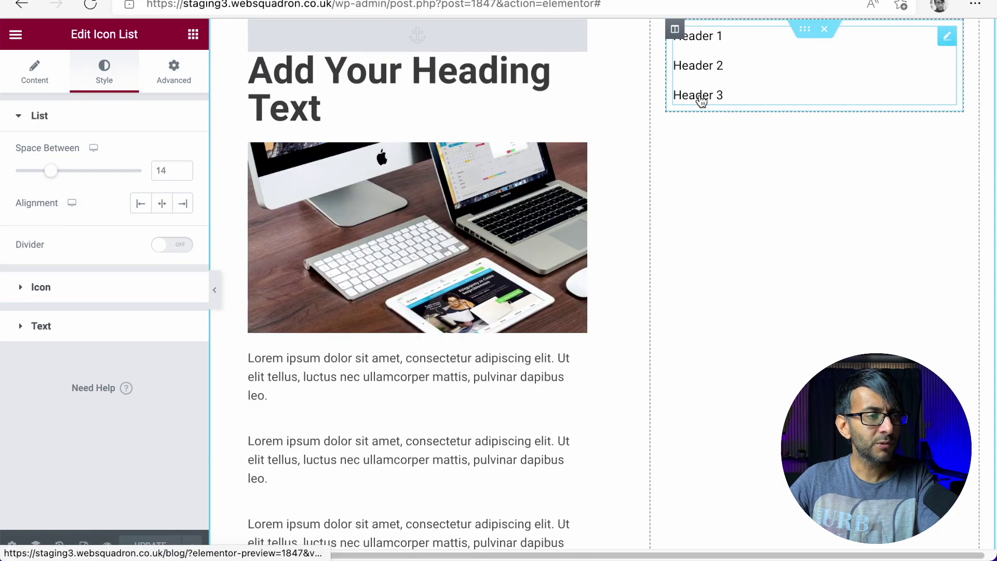
{"action": "scroll", "coordinate": [708, 47], "scroll_direction": "up", "scroll_amount": 6}
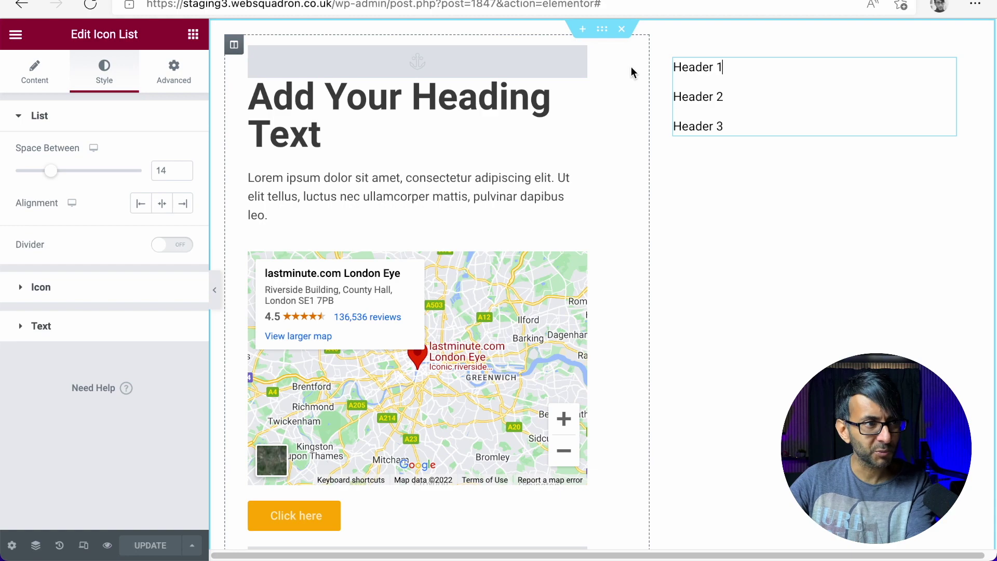
{"action": "scroll", "coordinate": [700, 99], "scroll_direction": "down", "scroll_amount": 10}
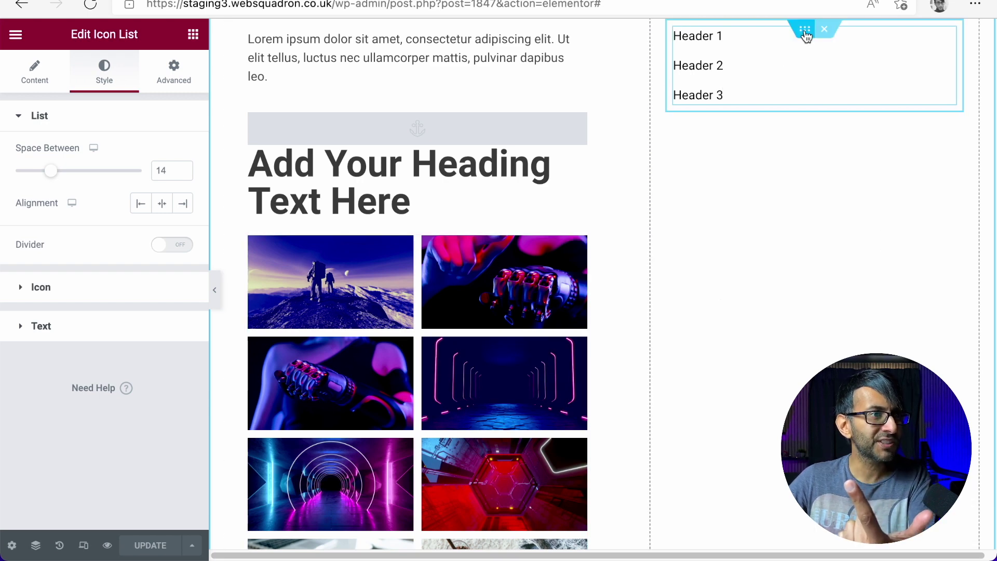
Reselect the inner section to show Motion Effects: Sticky Top, Offset 0, Stay In Column on
{"action": "left_click", "coordinate": [806, 32]}
{"action": "left_click", "coordinate": [99, 390]}
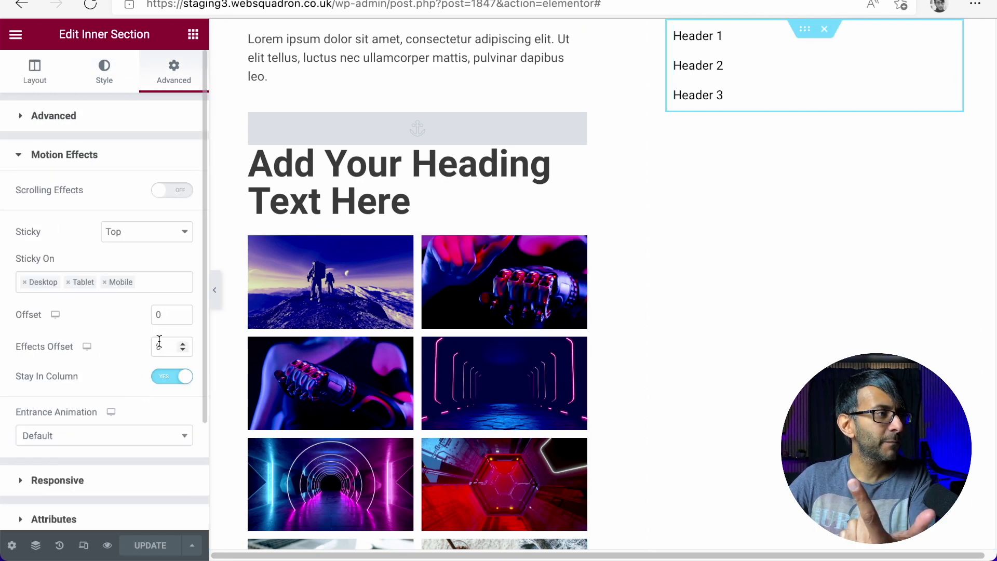